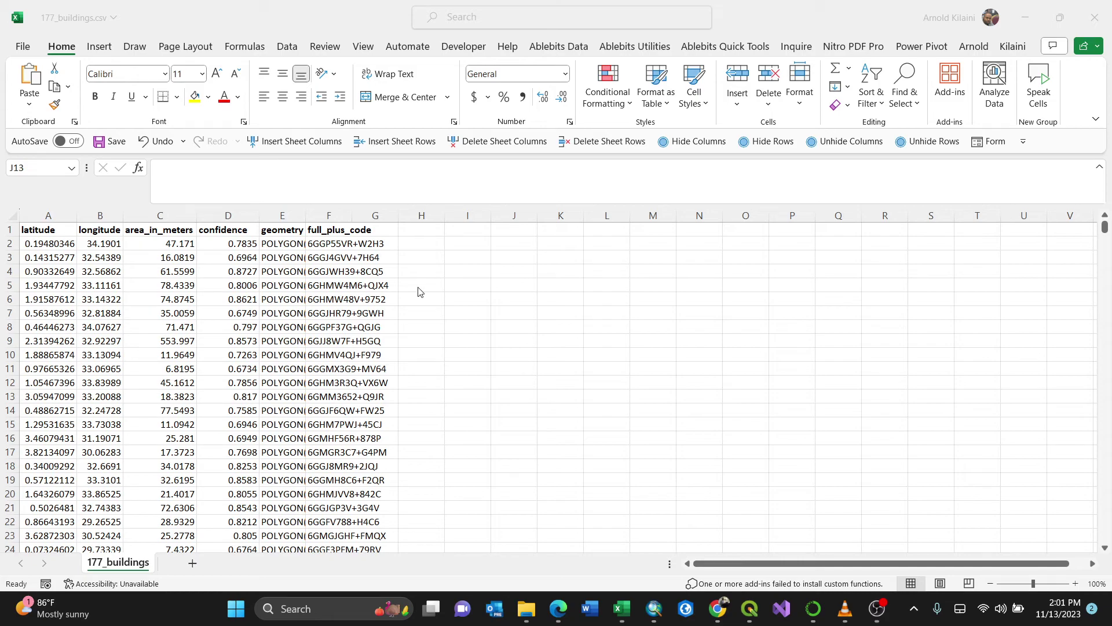
Step: Check the extent of the building data from the confidence header down to the last row
left_click(226, 230)
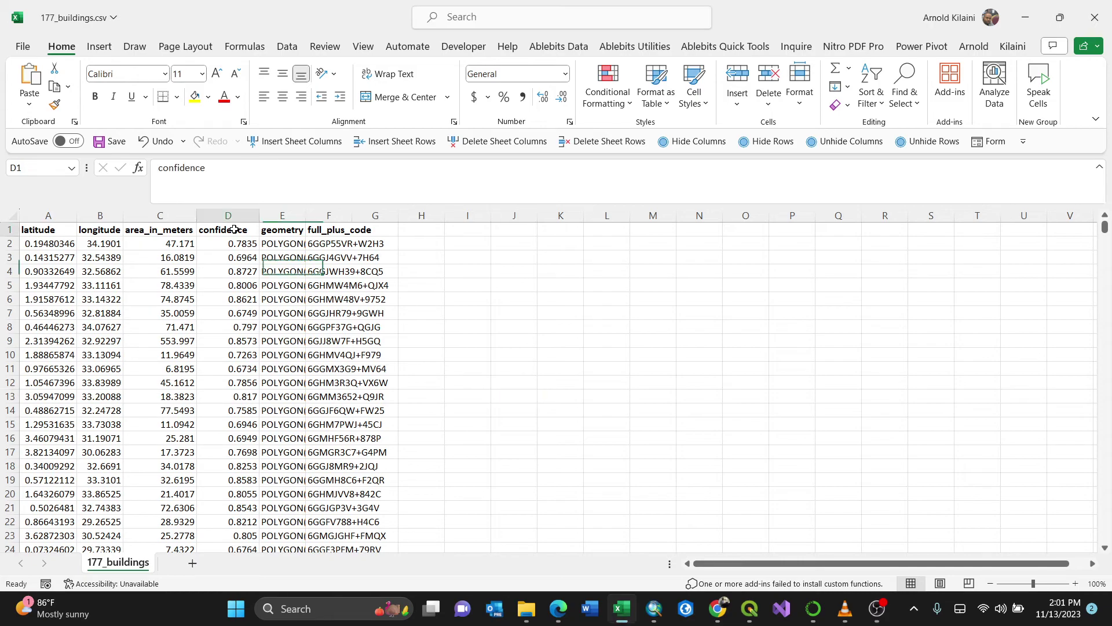
left_click_drag(1106, 230, 1107, 563)
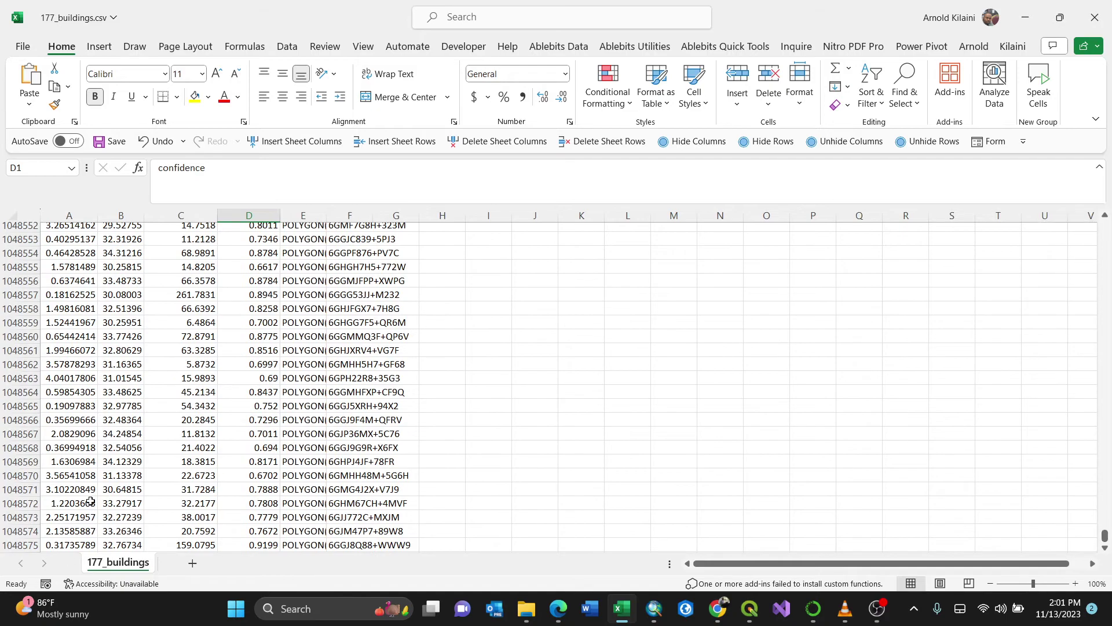
left_click(193, 543)
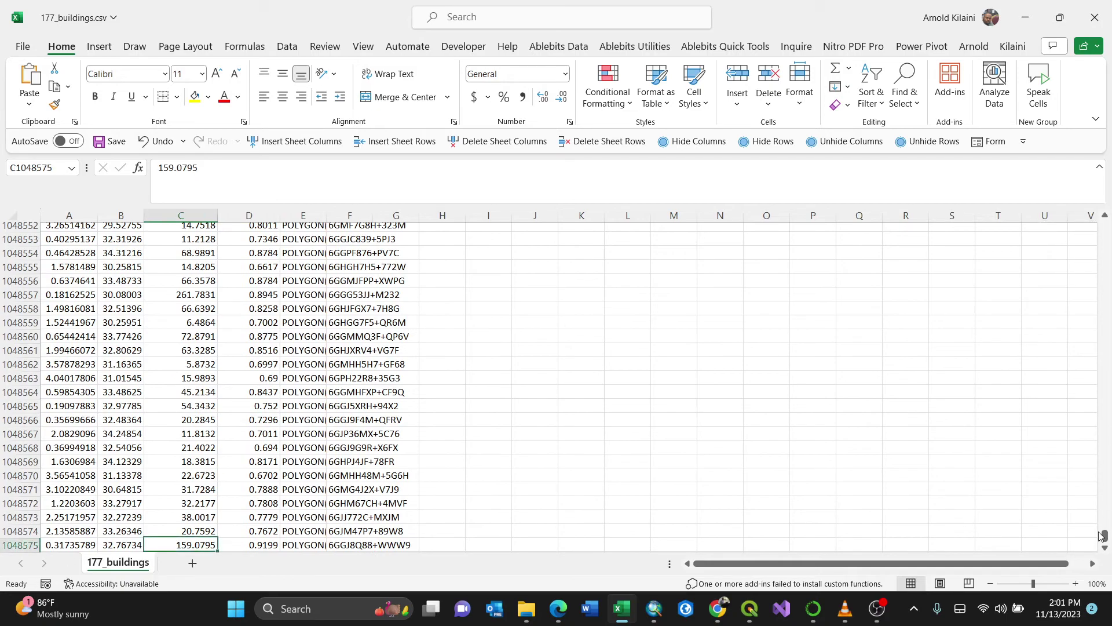
left_click_drag(1104, 535, 1100, 219)
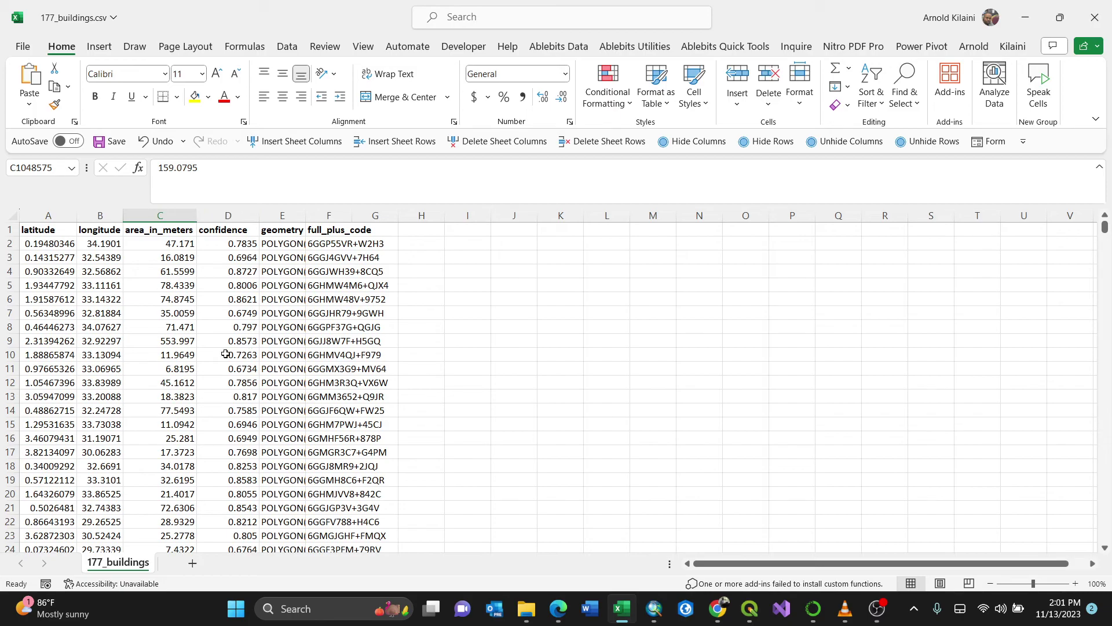
Step: Select the confidence column from its header down to the last data row
left_click(226, 215)
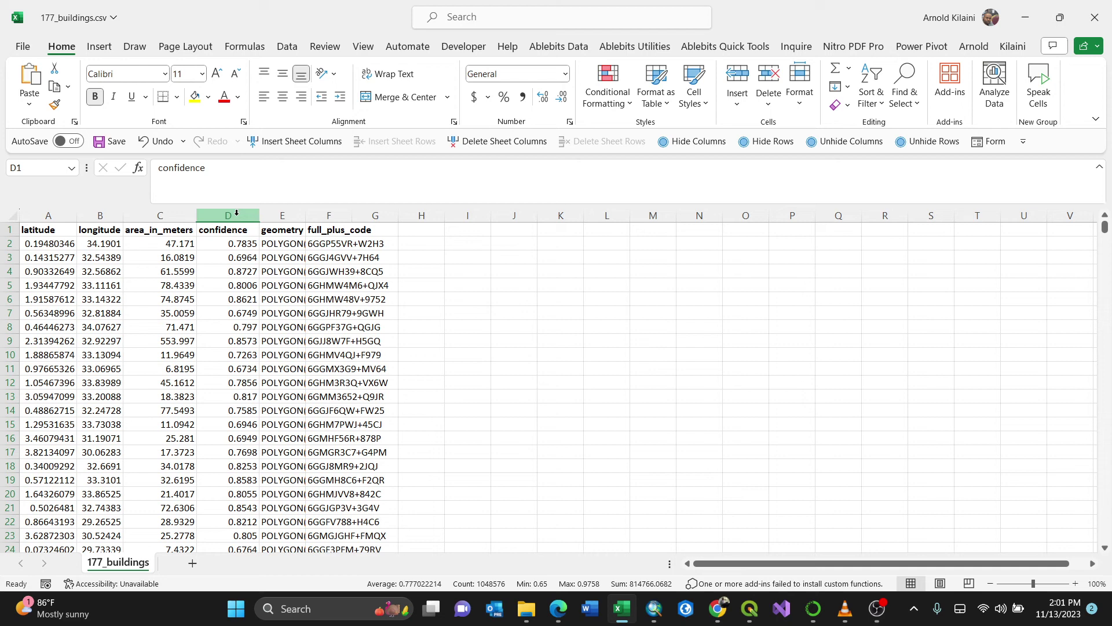
left_click(235, 232)
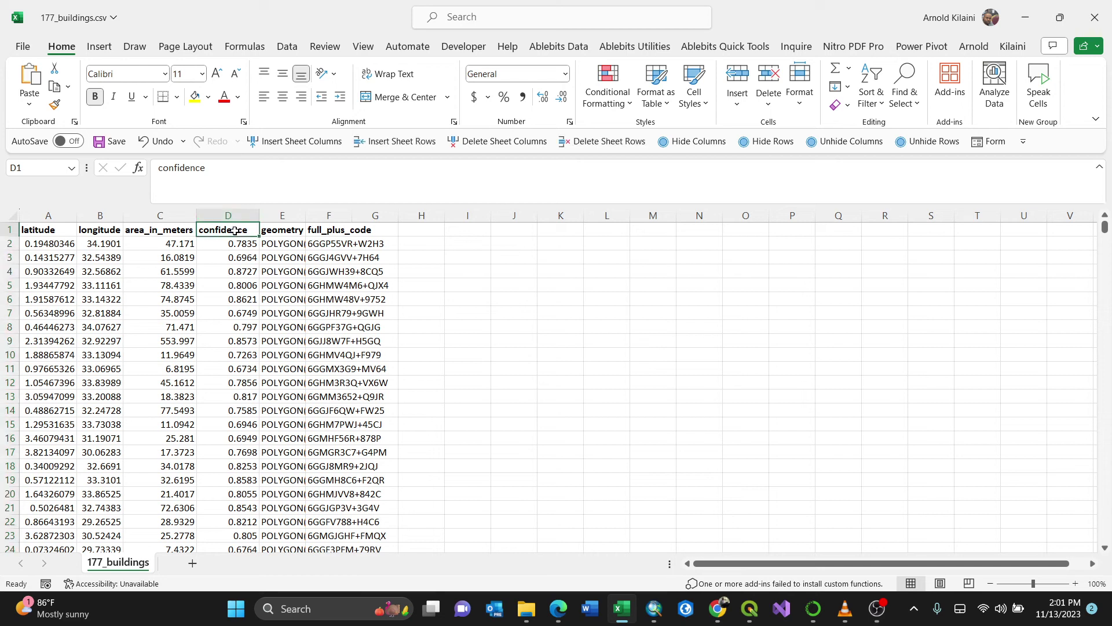
key("ctrl+space")
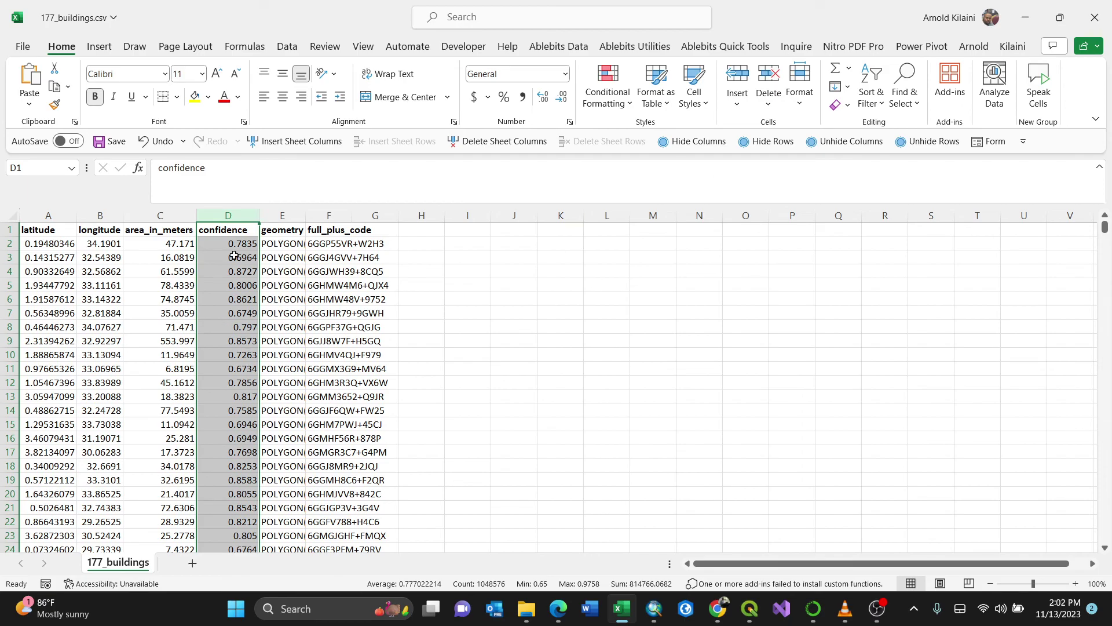
Step: Start a Greater Than conditional-formatting rule, previewing matches in light red
left_click(634, 103)
mouse_move(658, 132)
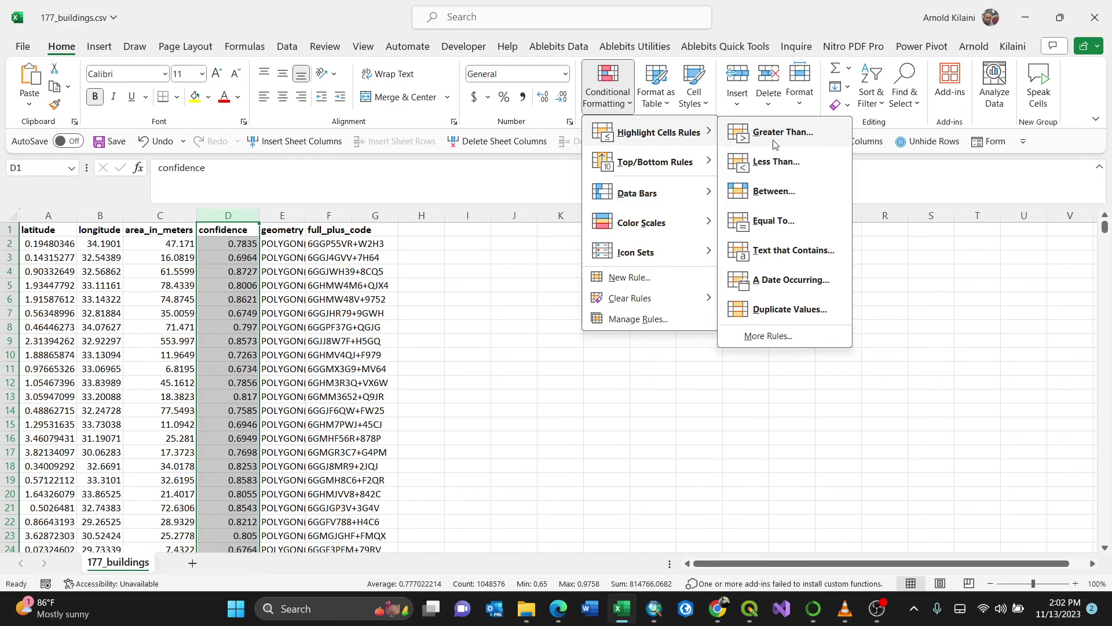
left_click(808, 137)
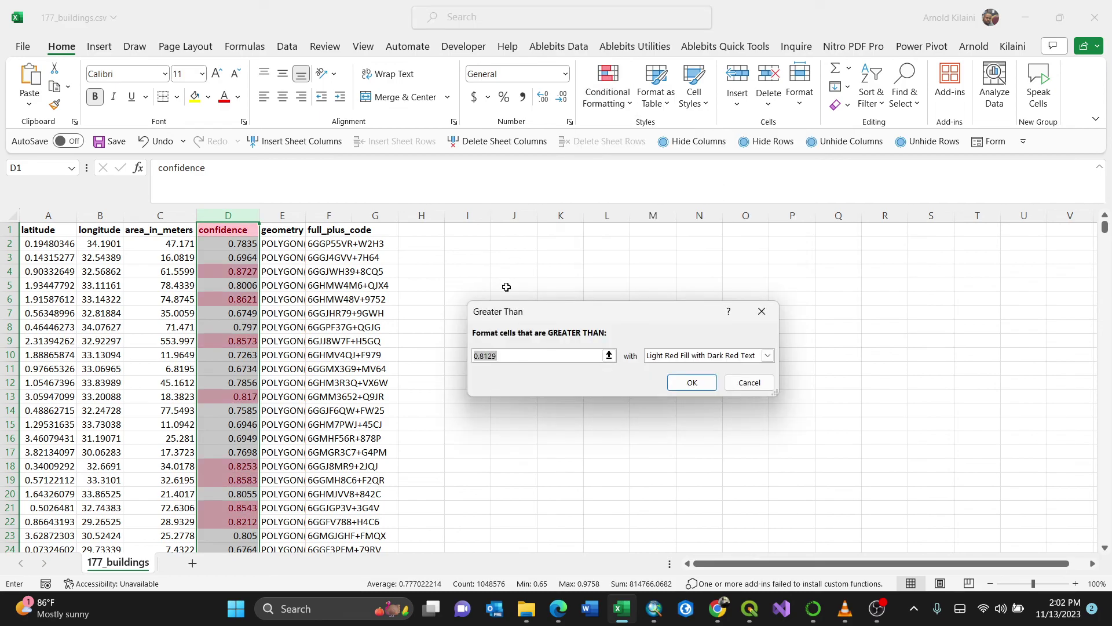
Step: Set the threshold to 0.75 with Green Fill with Dark Green Text format
left_click(498, 356)
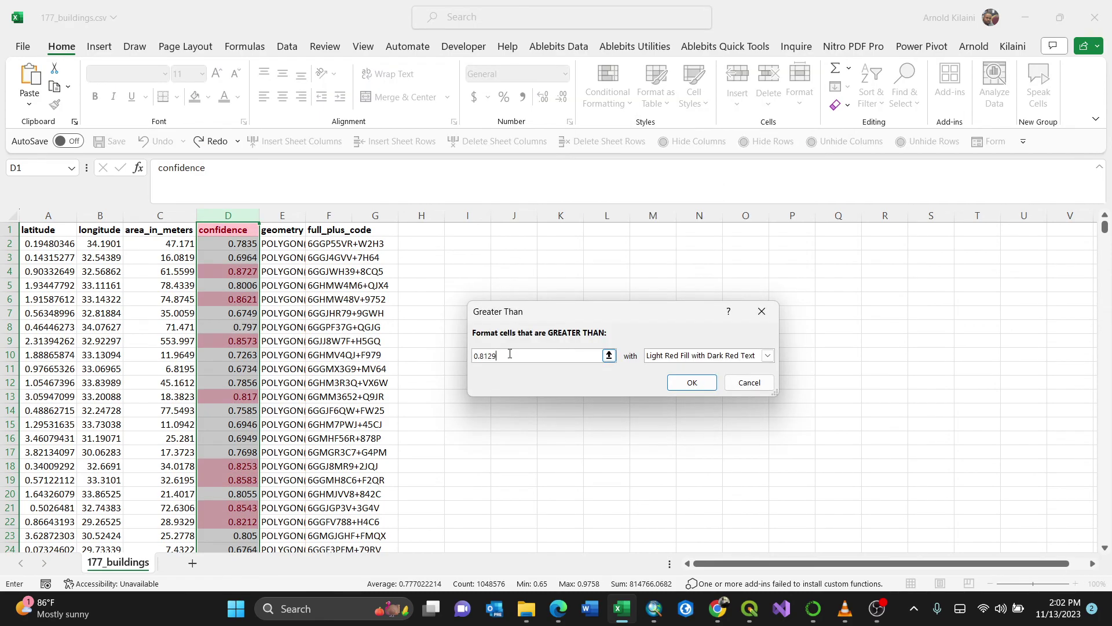
left_click_drag(509, 353, 450, 352)
type("0.75")
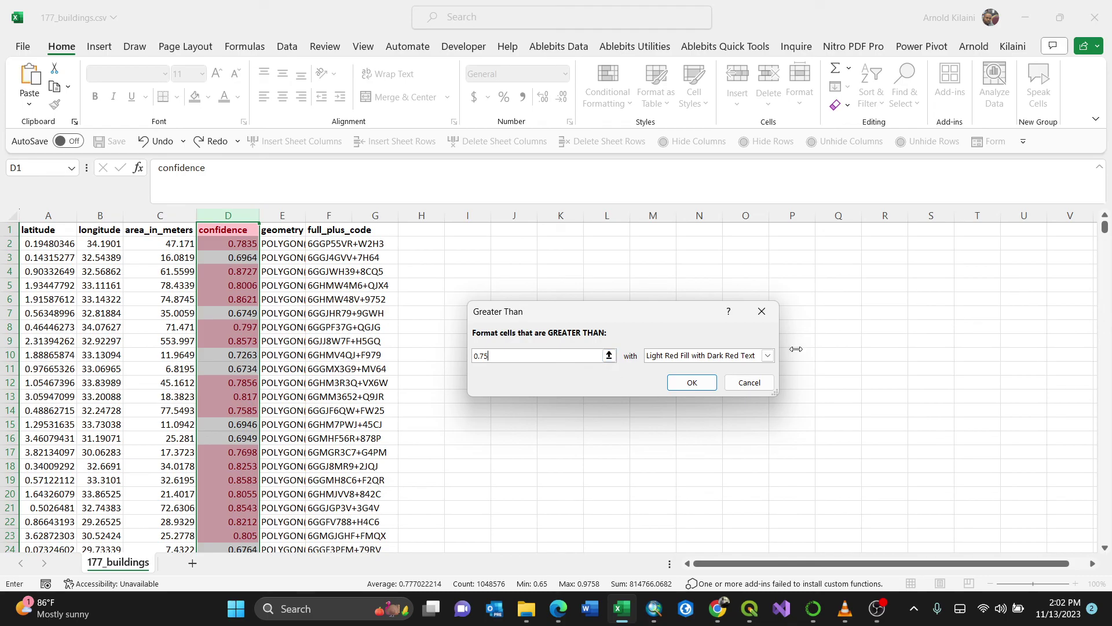
left_click(767, 355)
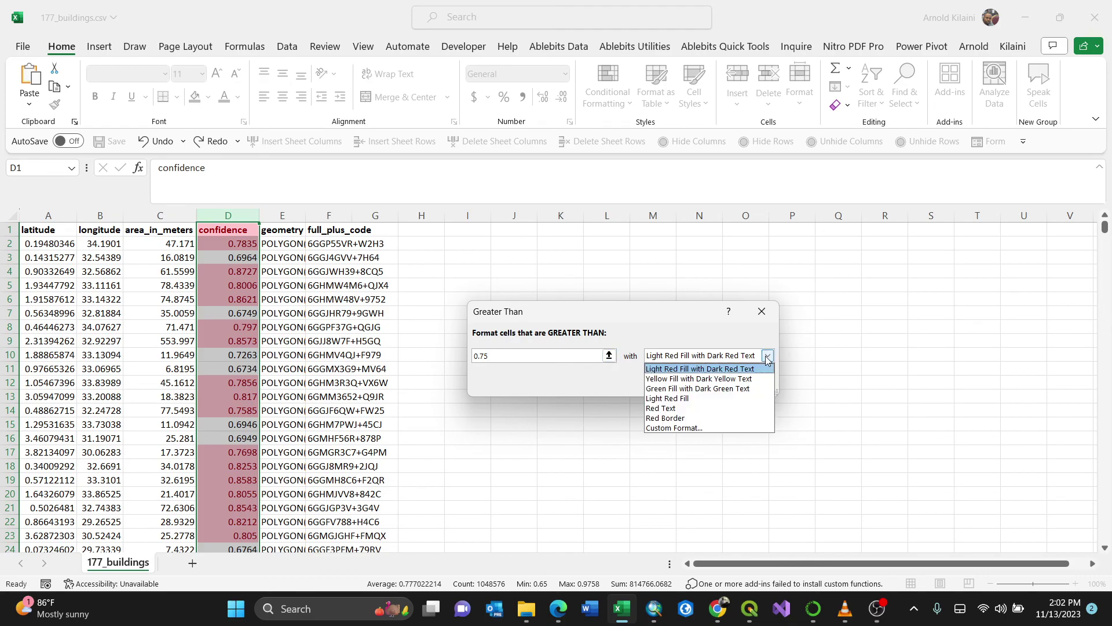
left_click(718, 389)
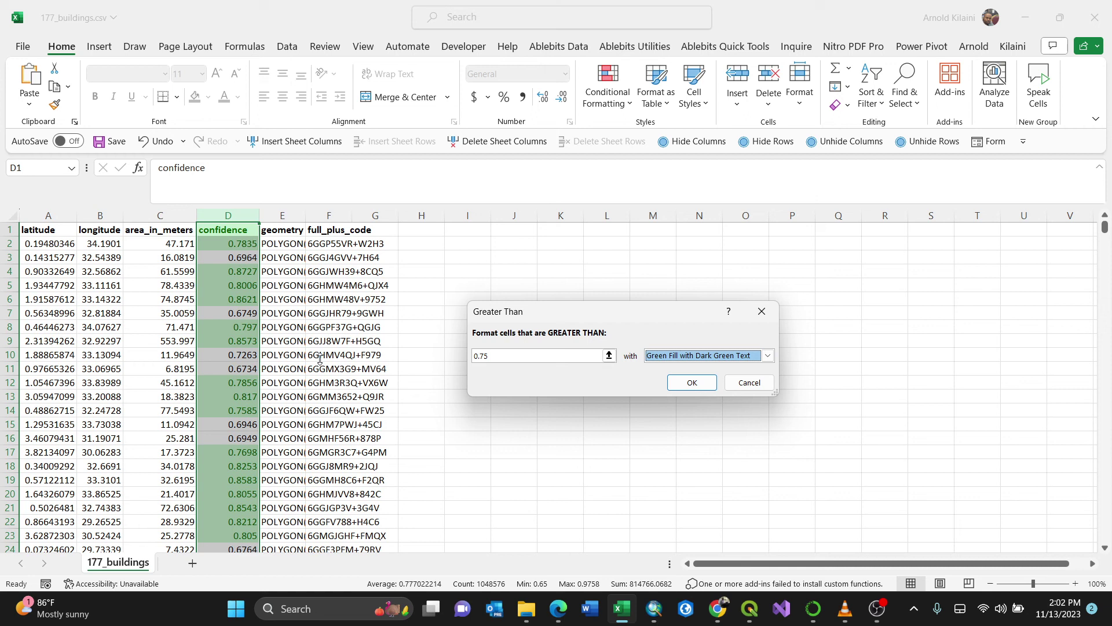
Step: Confirm the rule so confidence values above 0.75 get green fill and dark green text
left_click(695, 383)
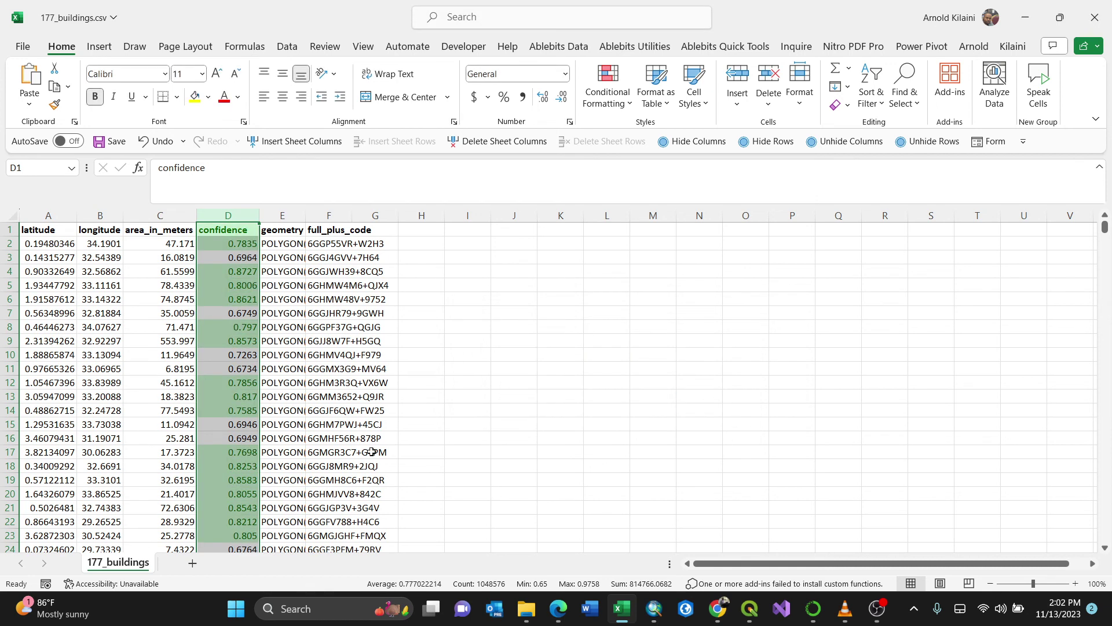
mouse_move(1104, 226)
left_mouse_down()
mouse_move(1104, 280)
mouse_move(1103, 224)
left_mouse_up()
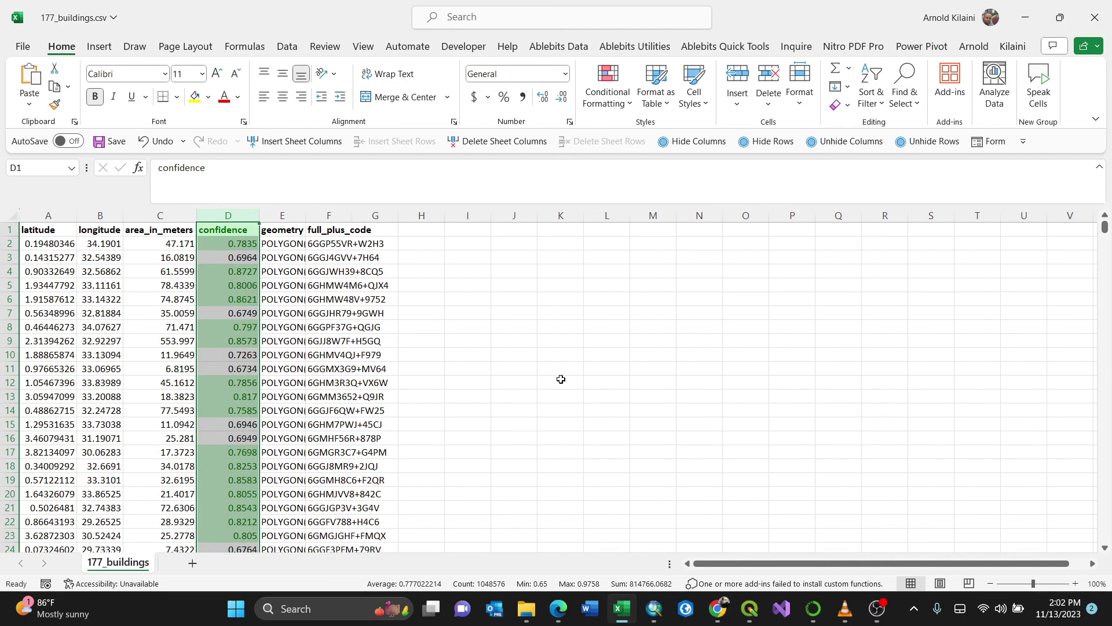